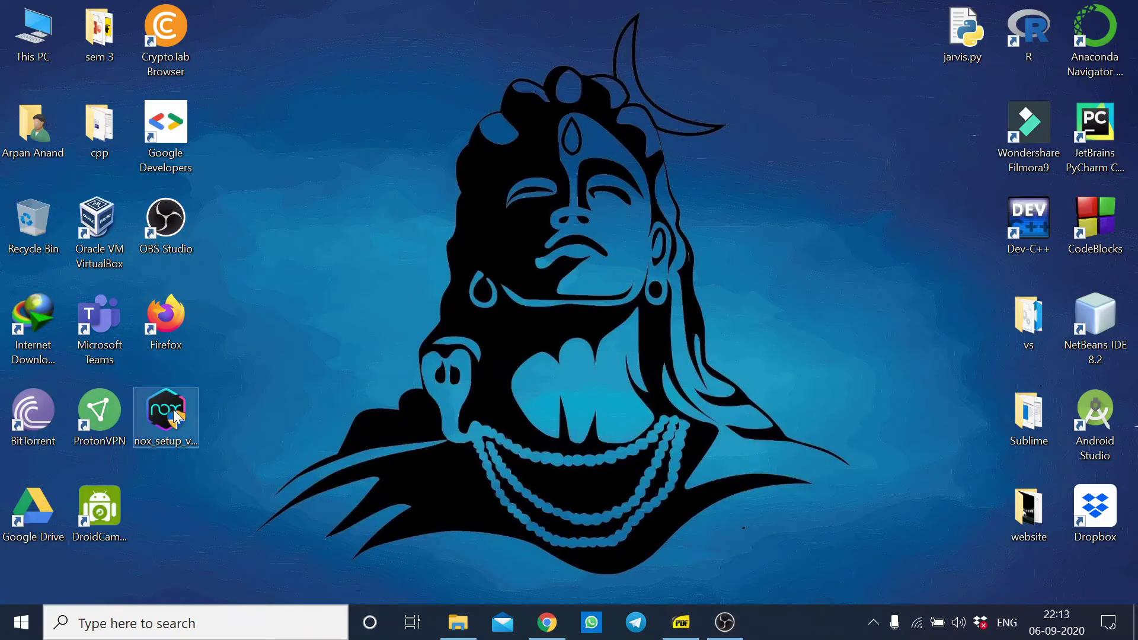
- Run the downloaded nox_setup installer and start NoxPlayer once installation finishes
{"action": "left_click", "coordinate": [175, 411]}
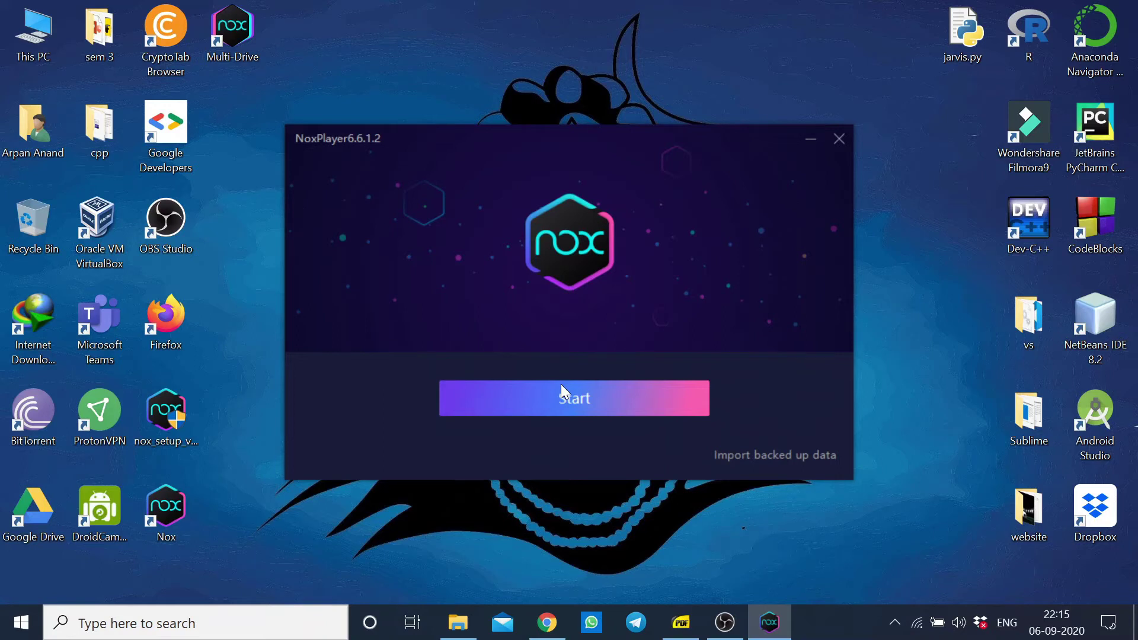
{"action": "left_click", "coordinate": [562, 391]}
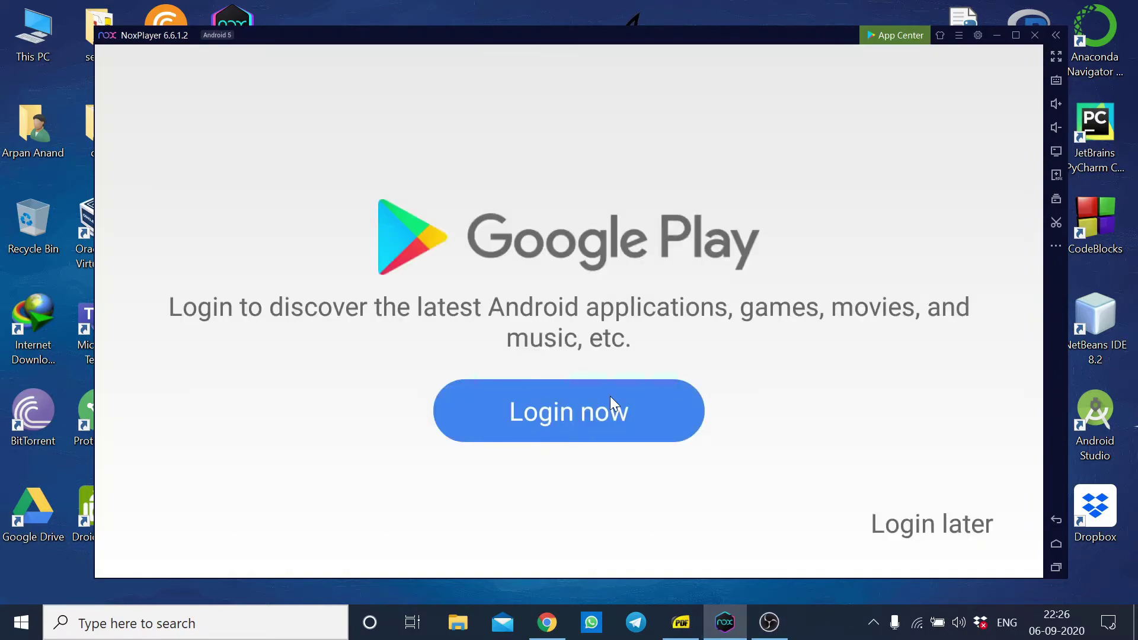
- Begin Google Play login and enter the account email and password
{"action": "left_click", "coordinate": [610, 396]}
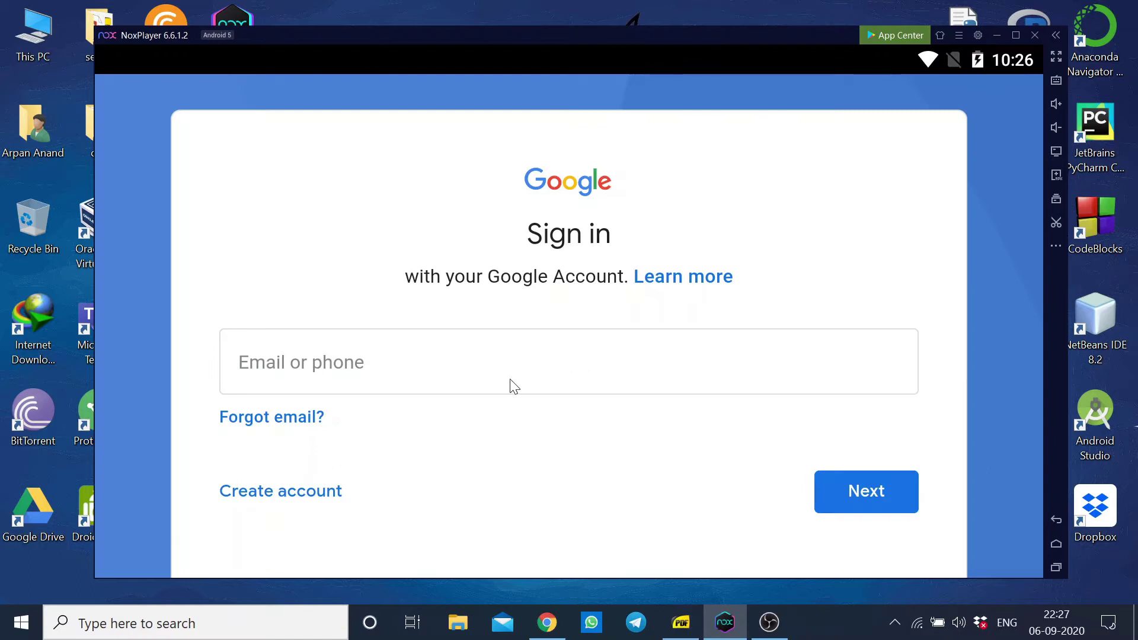
{"action": "left_click", "coordinate": [401, 375]}
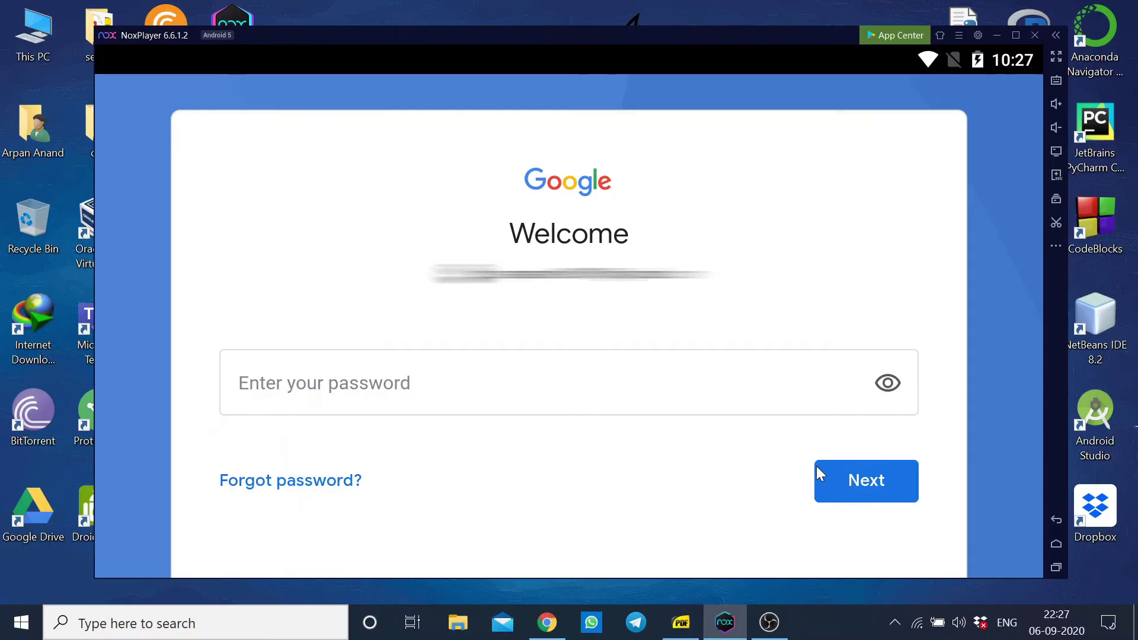
{"action": "left_click", "coordinate": [637, 393]}
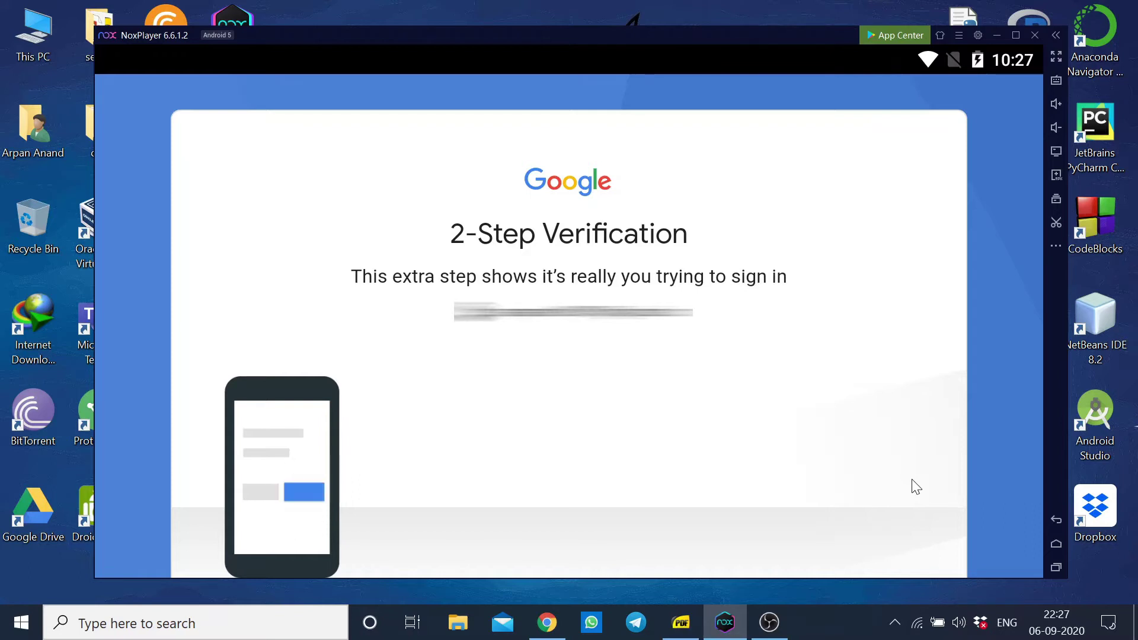
{"action": "scroll", "coordinate": [916, 487], "scroll_direction": "down", "scroll_amount": 5}
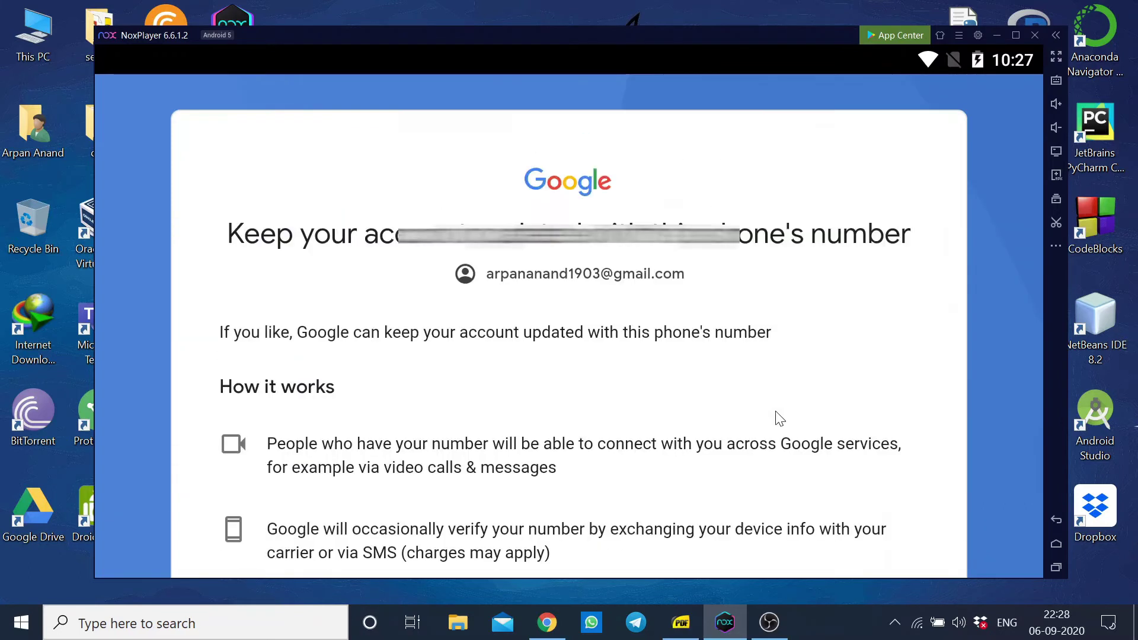
{"action": "scroll", "coordinate": [777, 419], "scroll_direction": "down", "scroll_amount": 5}
- Accept the phone-number suggestion, agree to Google terms, and accept Google Services
{"action": "left_click", "coordinate": [845, 468]}
{"action": "left_click", "coordinate": [876, 560]}
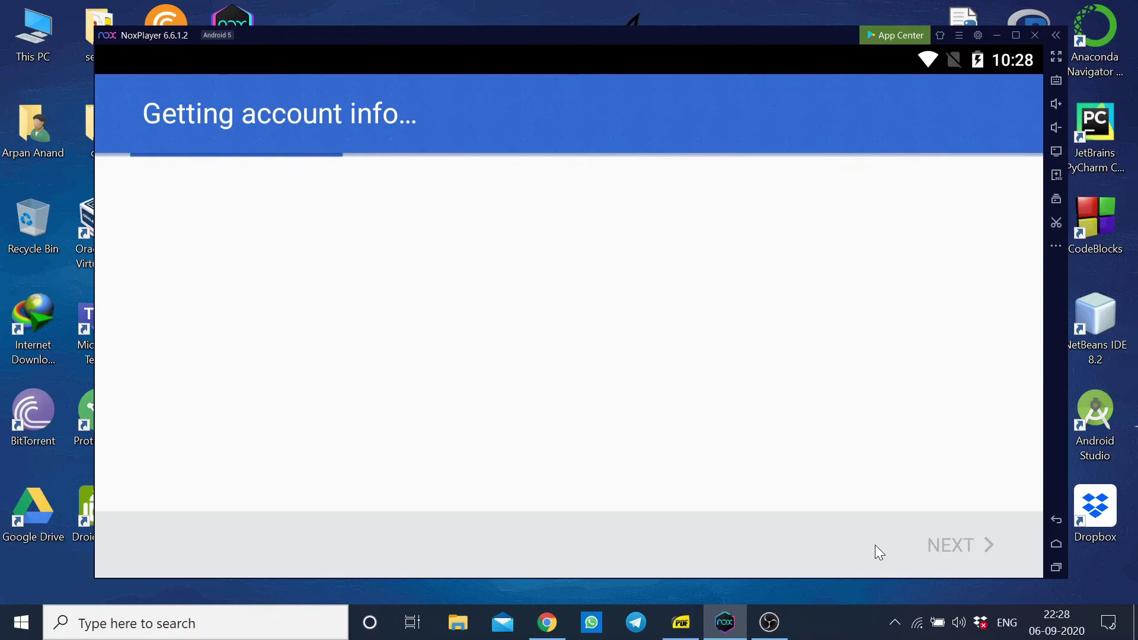
{"action": "left_click", "coordinate": [949, 550]}
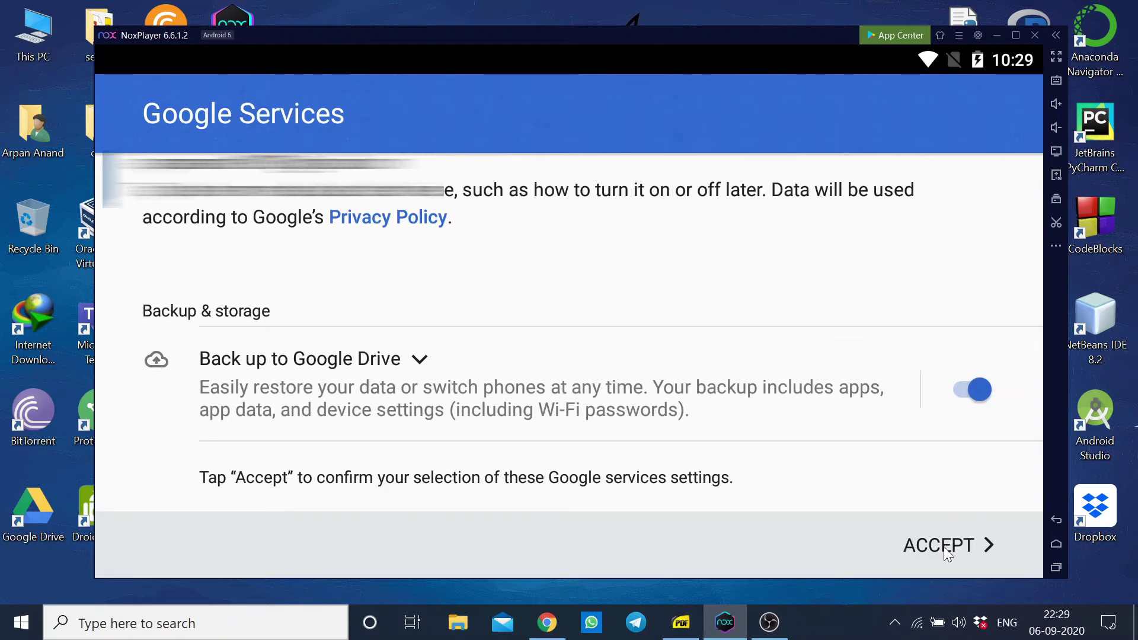
{"action": "left_click", "coordinate": [948, 549]}
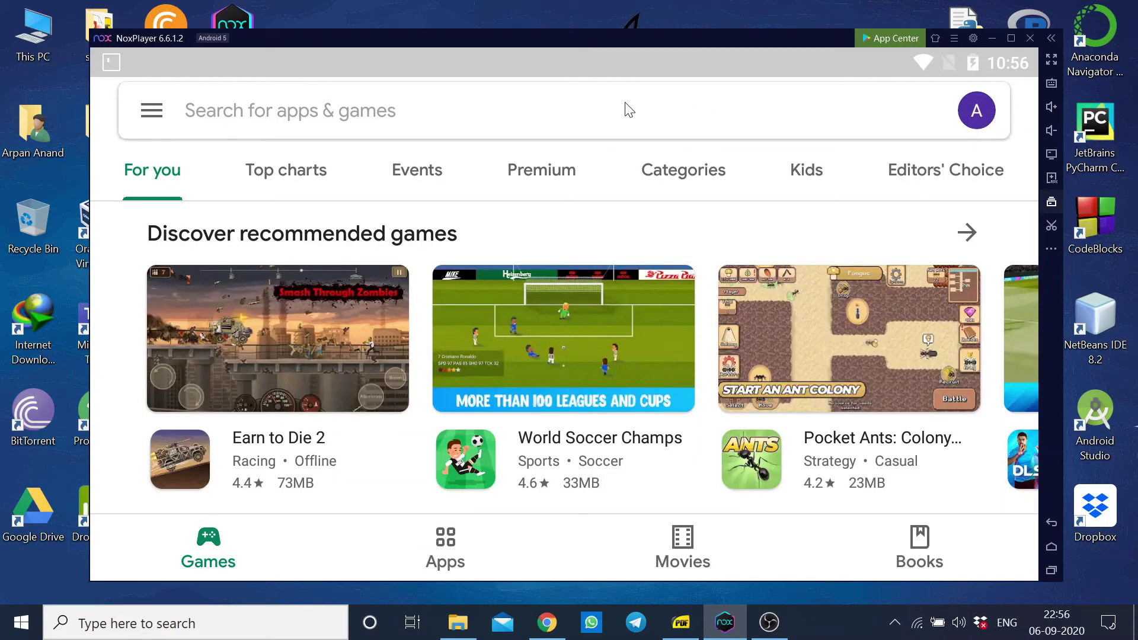
- Search the Play Store for 'mx player' and start installing MX Player
{"action": "left_click", "coordinate": [451, 133]}
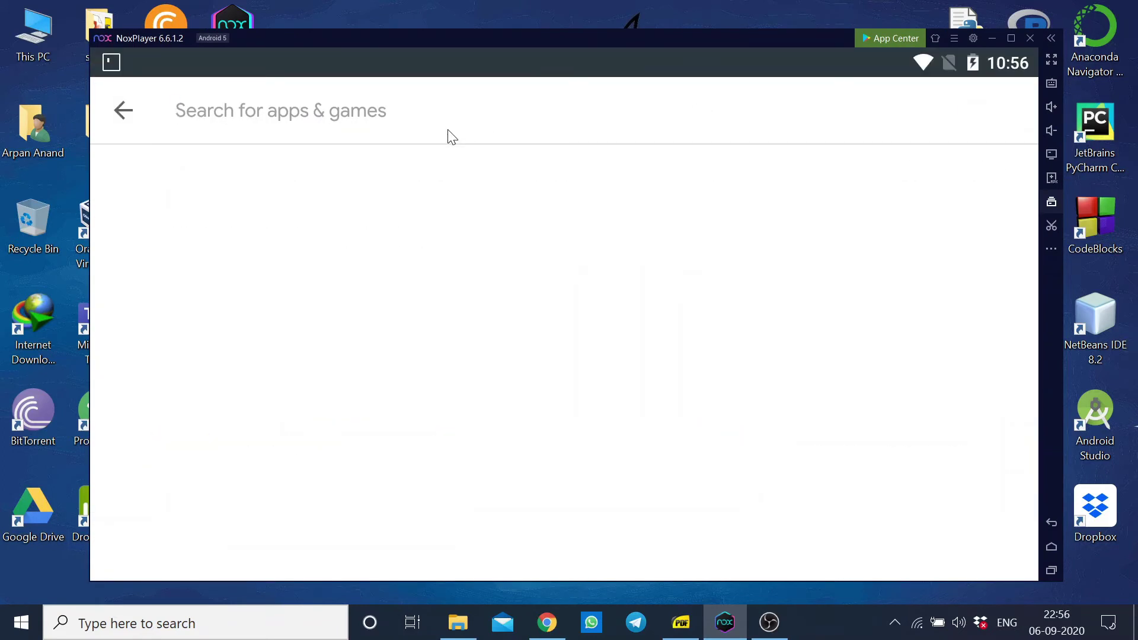
{"action": "type", "text": "mxp"}
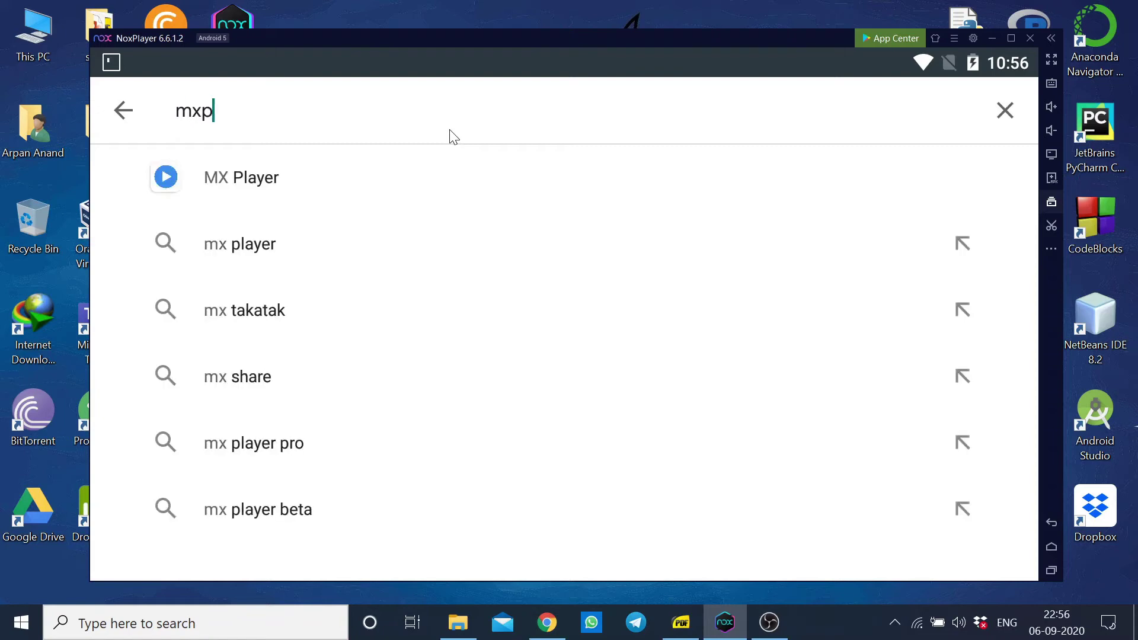
{"action": "left_click", "coordinate": [433, 181]}
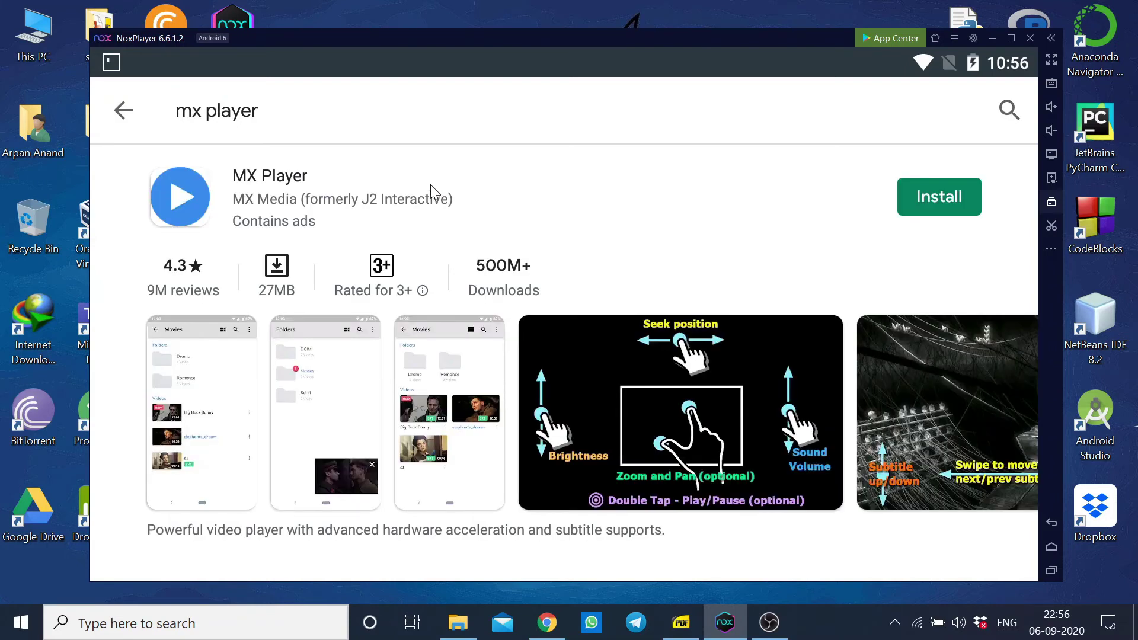
{"action": "left_click", "coordinate": [945, 198]}
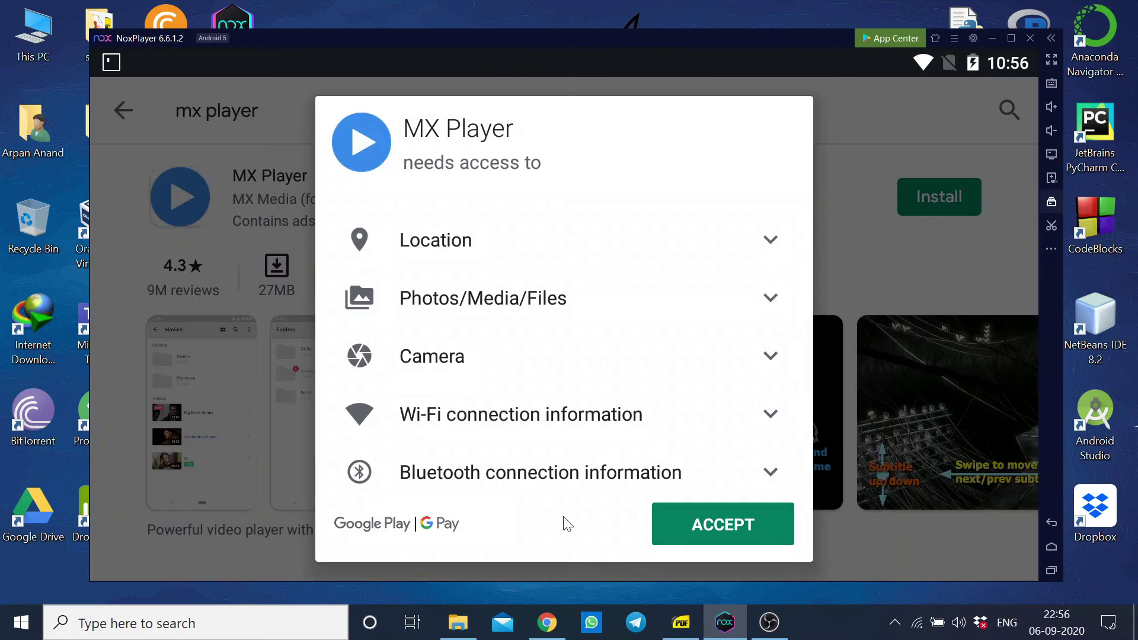
- Accept MX Player's permissions and check its download progress in notifications
{"action": "left_click", "coordinate": [688, 516]}
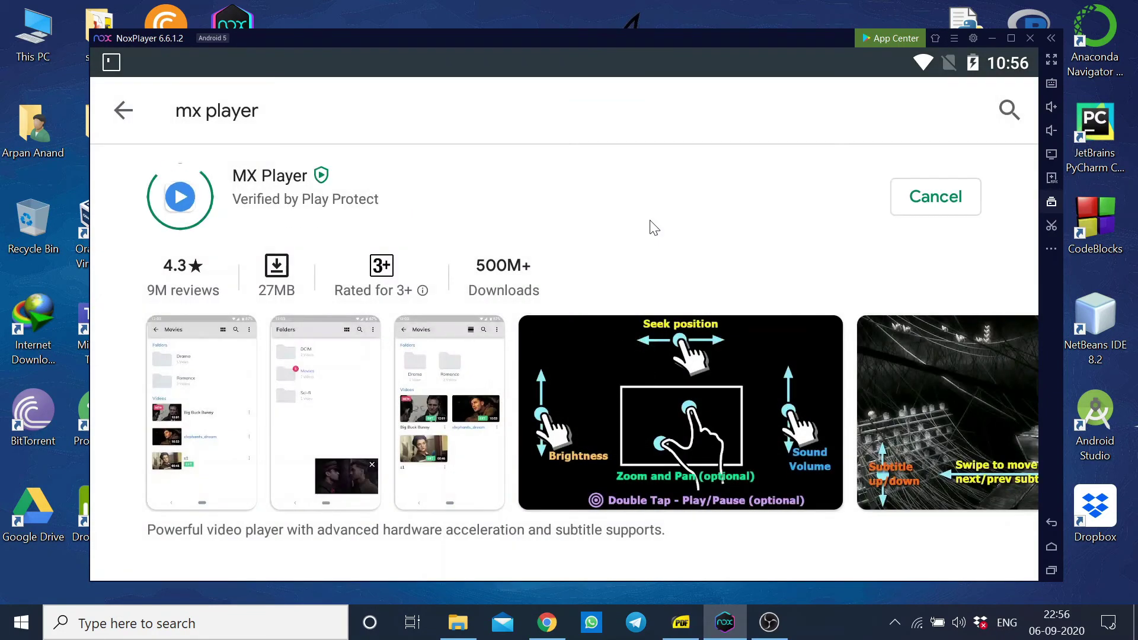
{"action": "left_click_drag", "start_coordinate": [572, 63], "coordinate": [537, 463]}
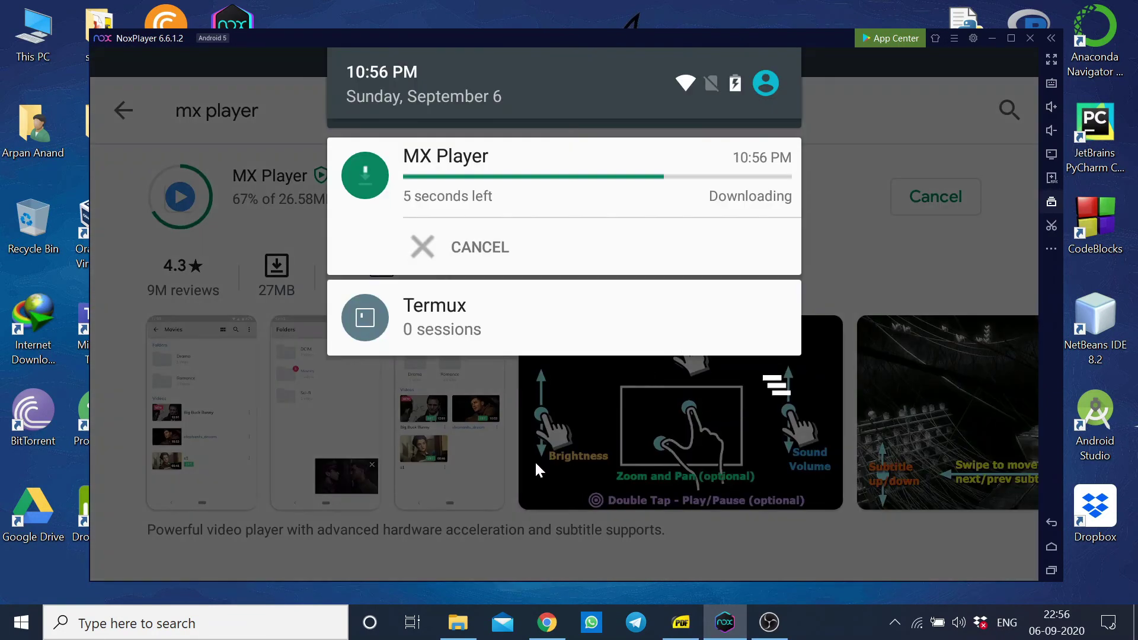
{"action": "left_click_drag", "start_coordinate": [549, 249], "coordinate": [558, 201]}
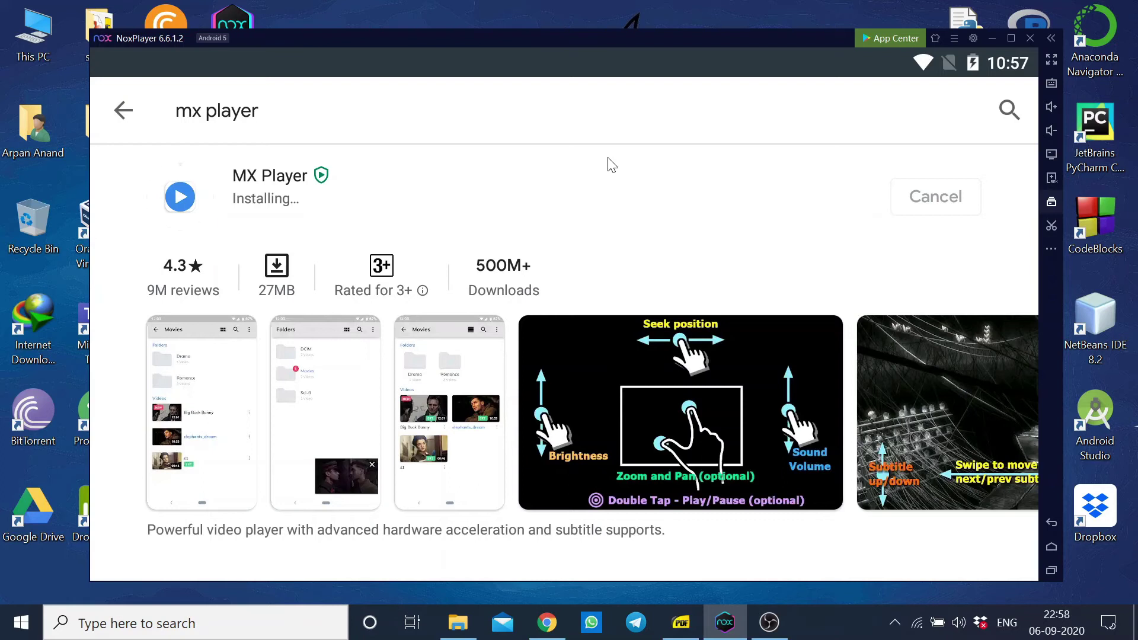
- Open MX Player from its Play Store page after installation completes
{"action": "left_click", "coordinate": [935, 193]}
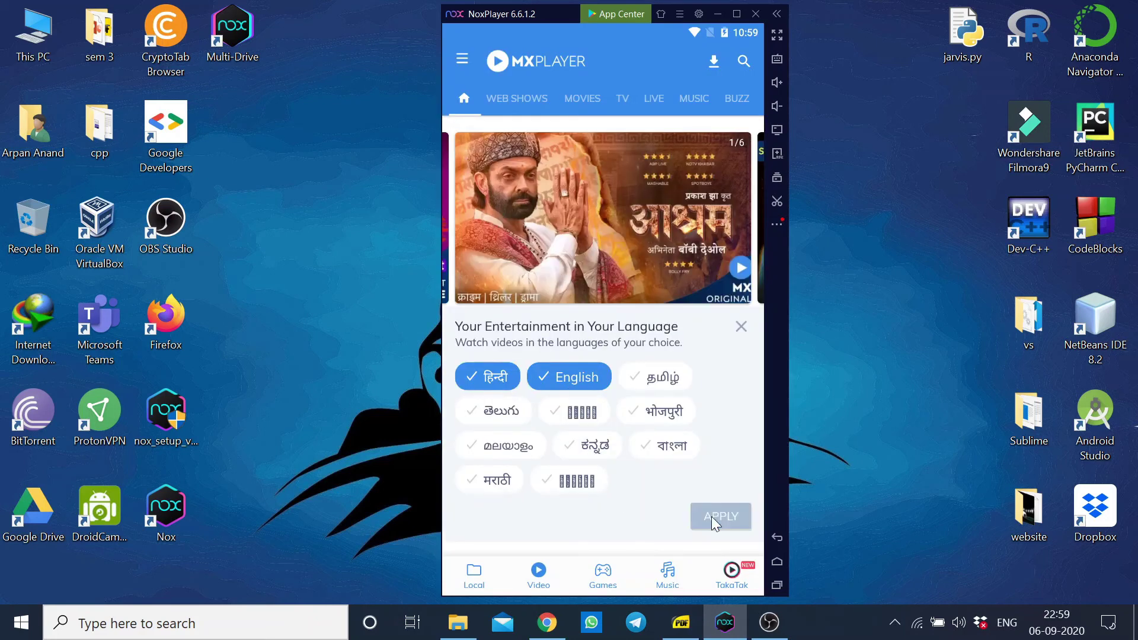
- Apply Hindi and English as MX Player's video languages
{"action": "left_click", "coordinate": [711, 518]}
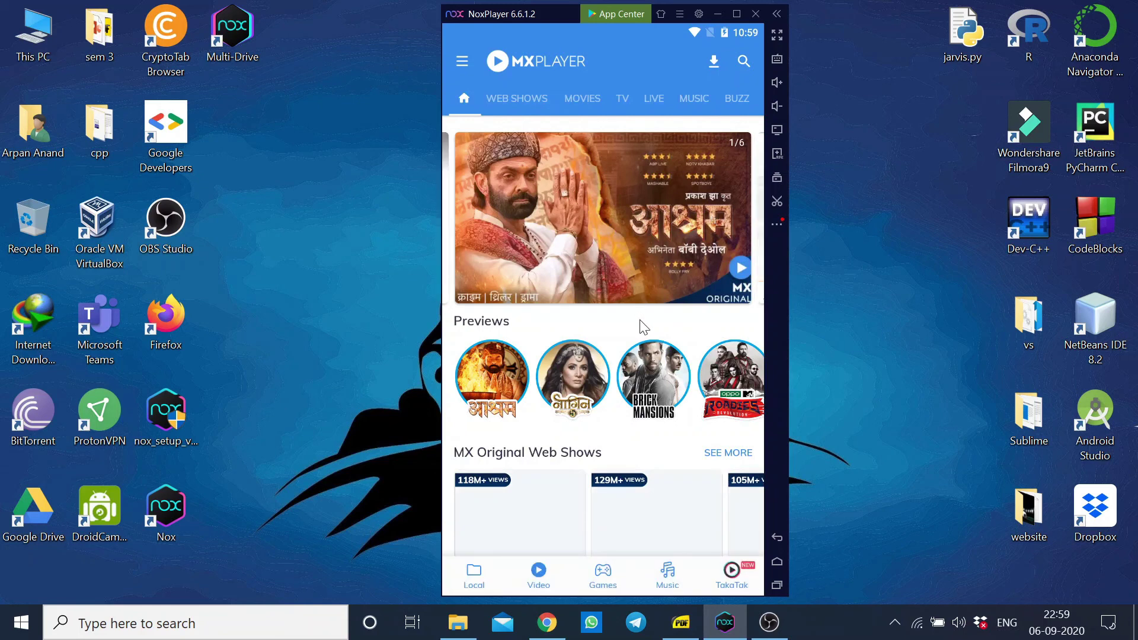
{"action": "scroll", "coordinate": [648, 409], "scroll_direction": "down", "scroll_amount": 2}
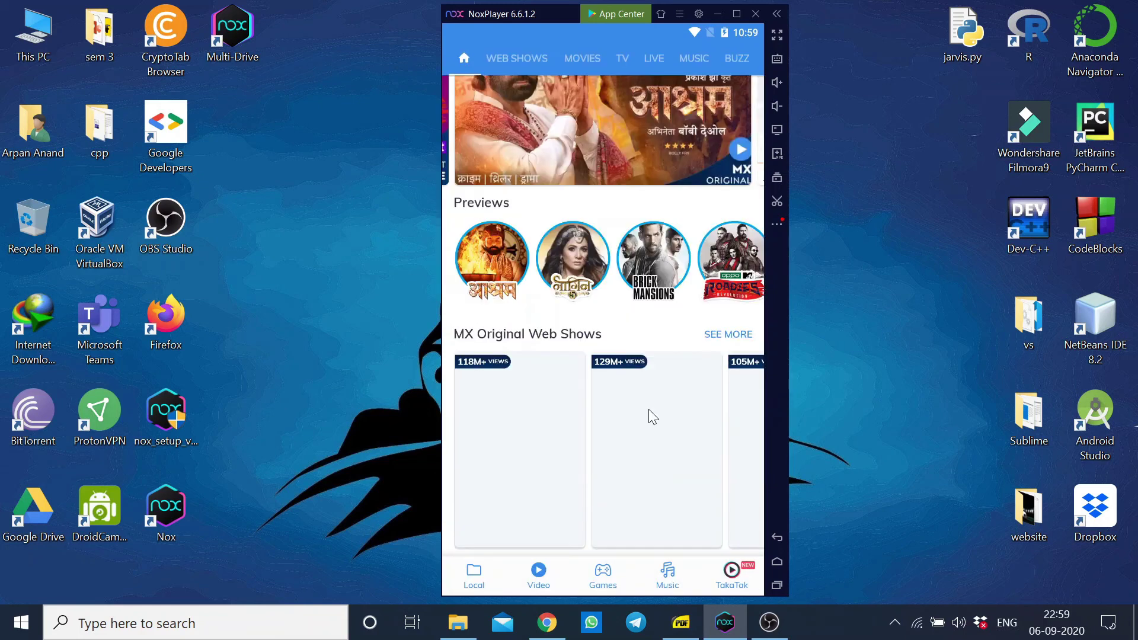
{"action": "scroll", "coordinate": [648, 410], "scroll_direction": "down", "scroll_amount": 3}
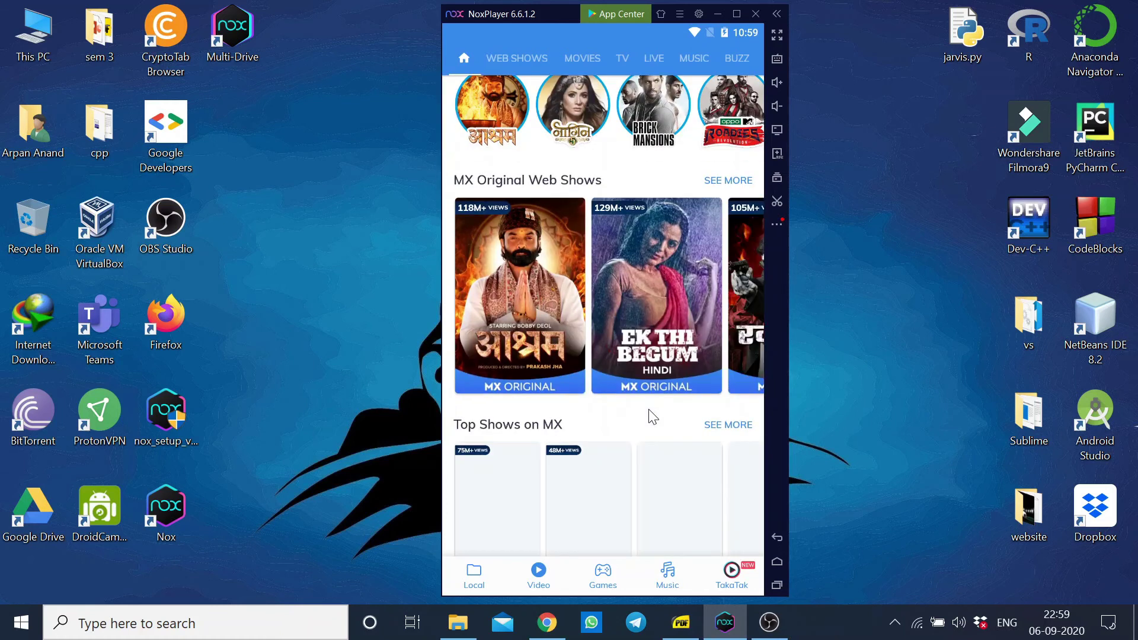
{"action": "scroll", "coordinate": [649, 410], "scroll_direction": "down", "scroll_amount": 1}
{"action": "scroll", "coordinate": [649, 409], "scroll_direction": "down", "scroll_amount": 3}
{"action": "scroll", "coordinate": [648, 409], "scroll_direction": "down", "scroll_amount": 2}
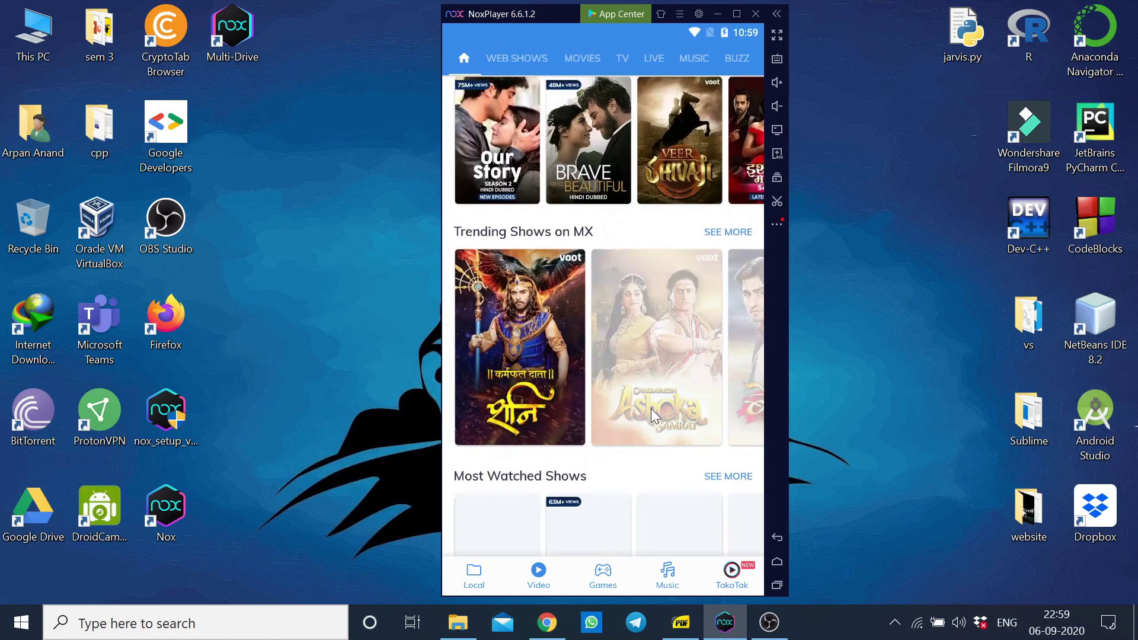